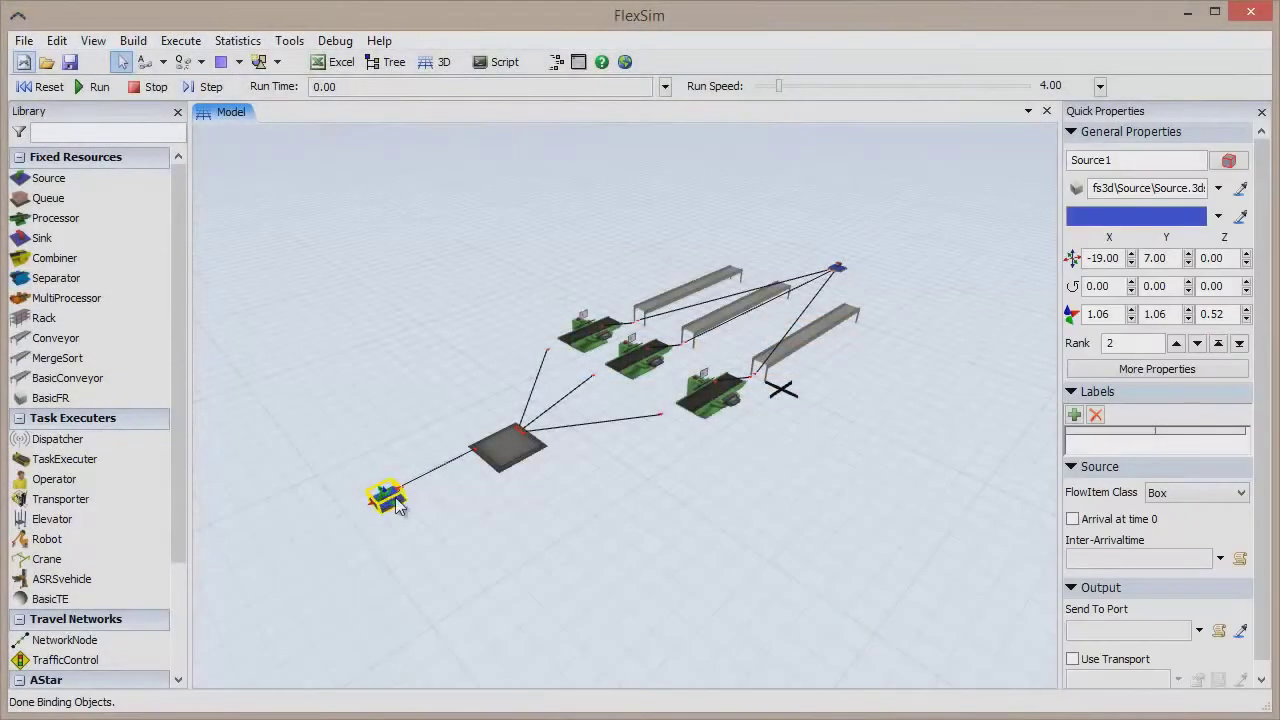
- Give Source1 an OnCreation trigger setting item type to duniform(1,3) with matching colour
double_click(396, 503)
click(212, 161)
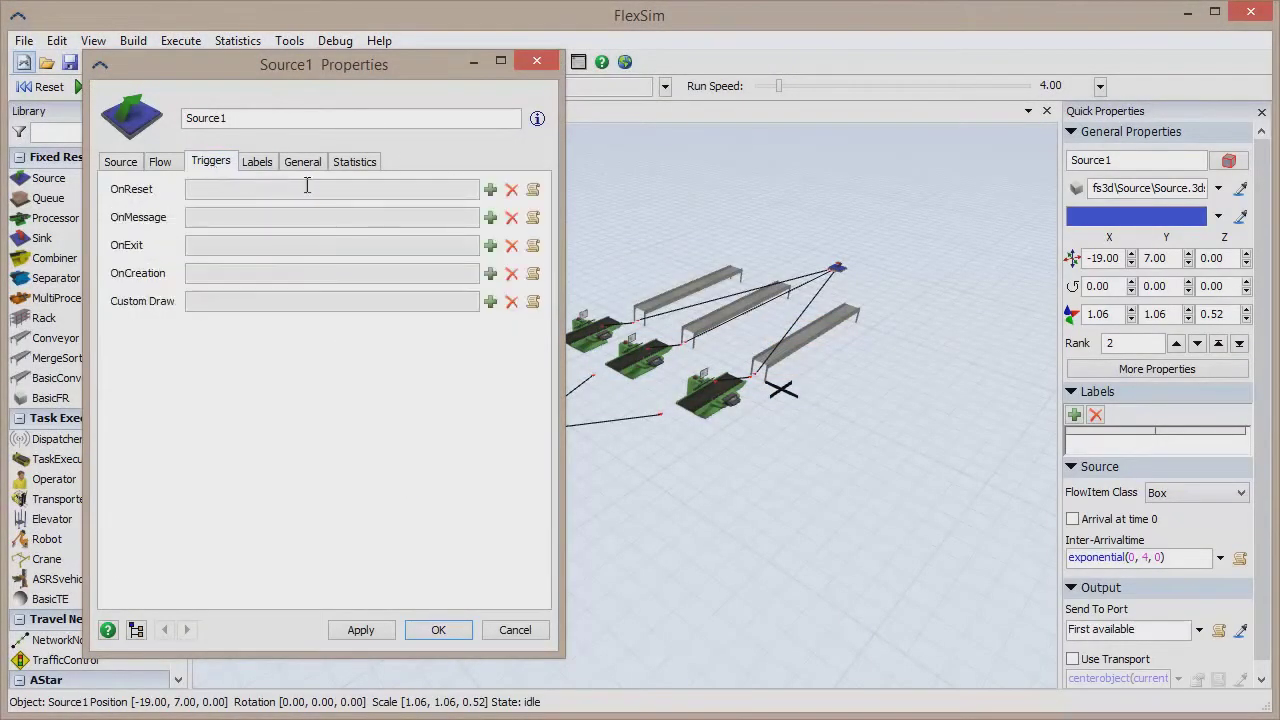
click(490, 273)
click(398, 342)
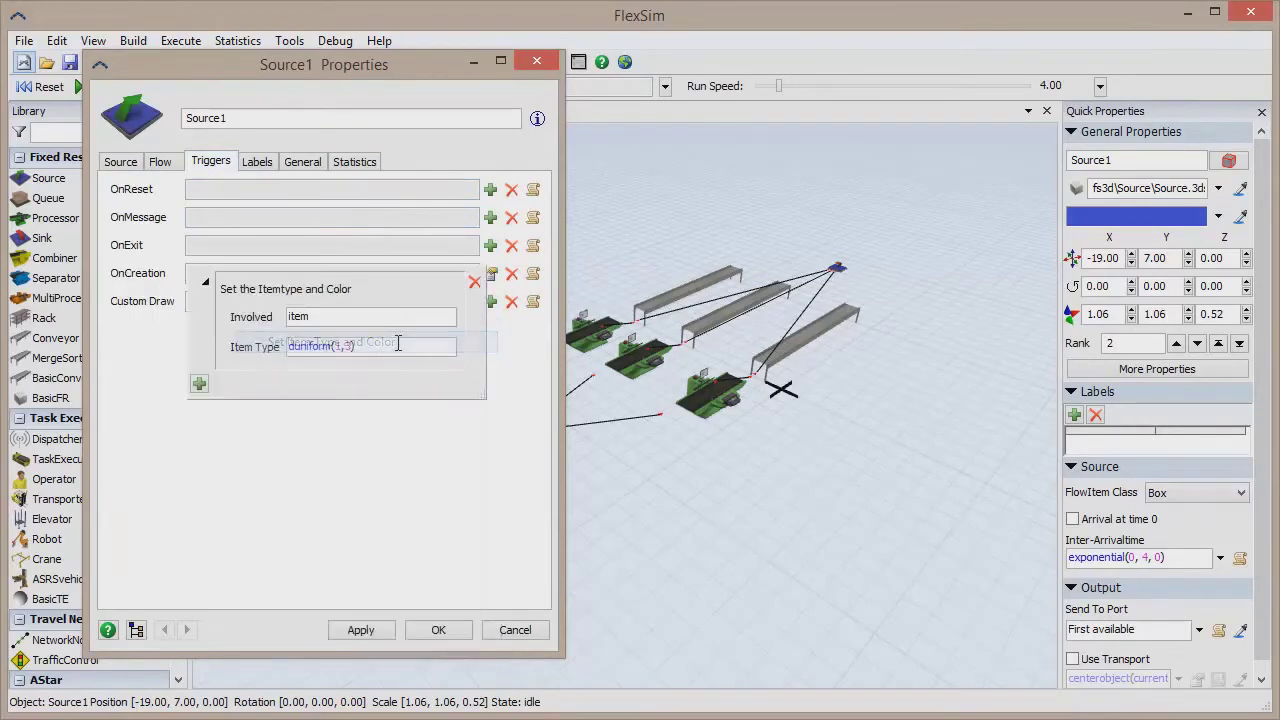
click(438, 630)
click(656, 507)
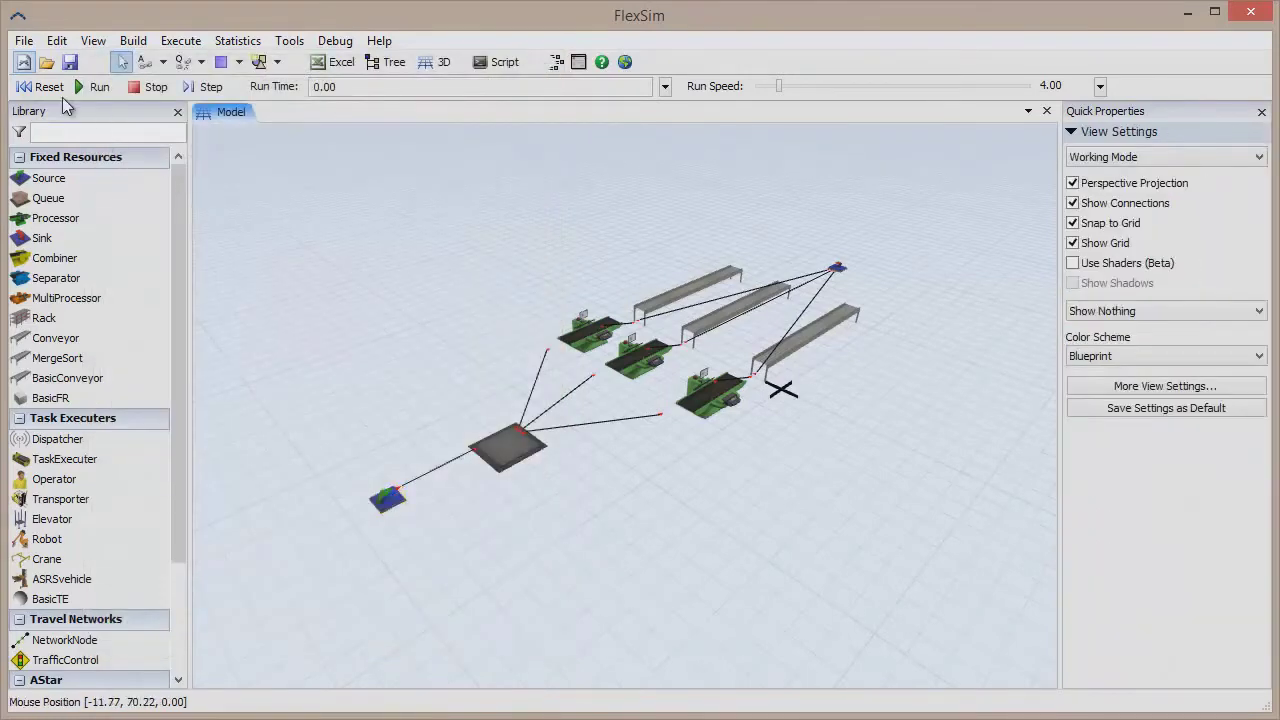
- Reset and run the simulation, zooming and rotating to a more frontal view
click(48, 88)
click(90, 88)
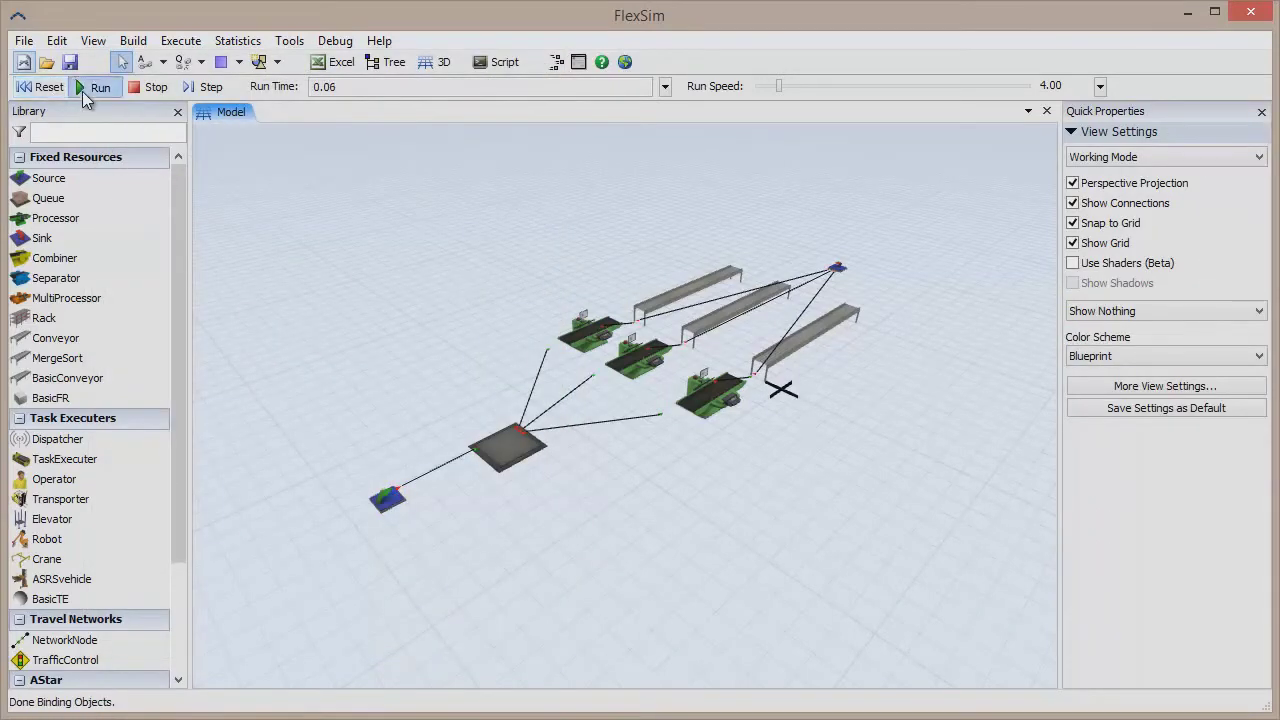
scroll(564, 518, up, 5)
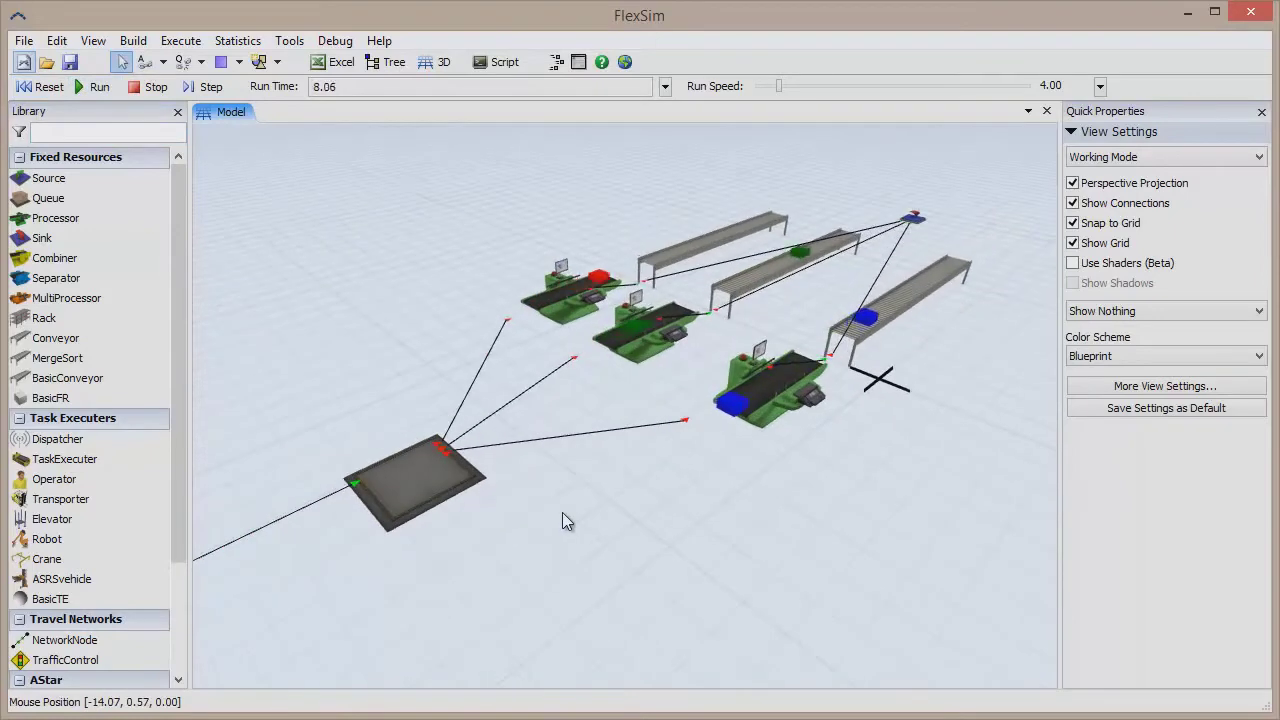
right_drag(630, 461, 598, 472)
- Inspect Processor5 and Processor4 while it runs, then deselect and pan the layout left
click(780, 468)
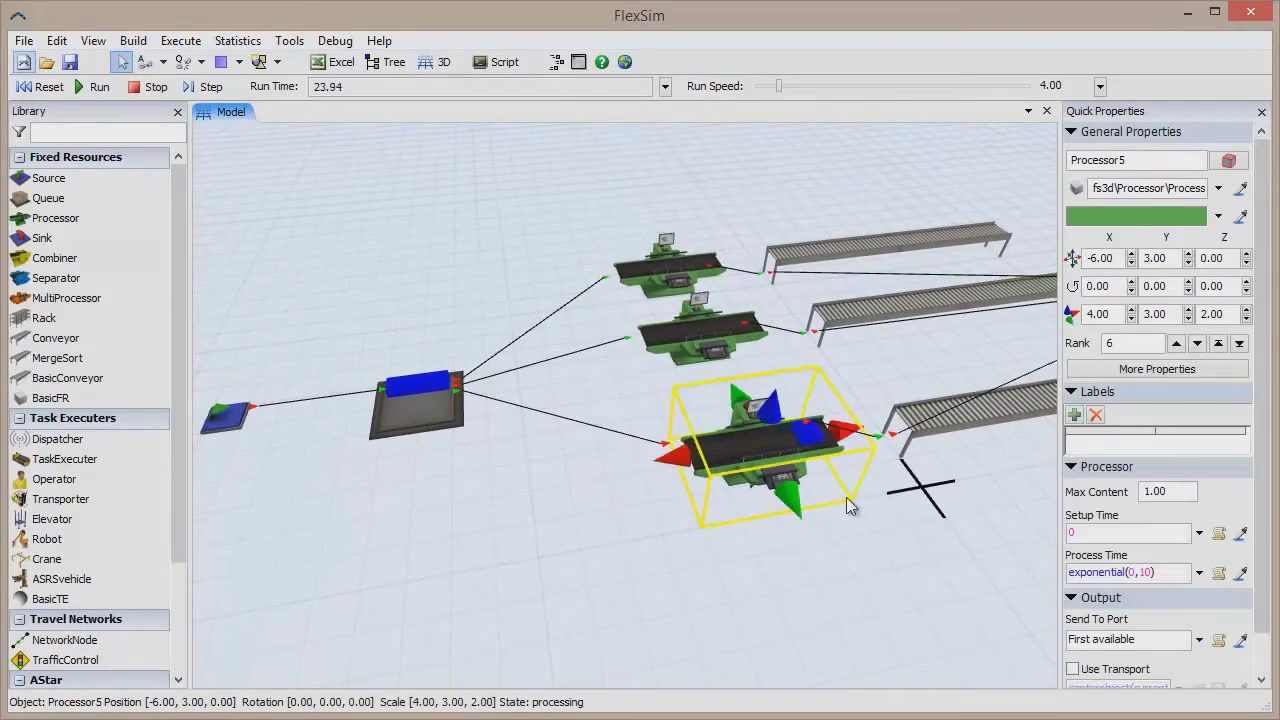
click(730, 340)
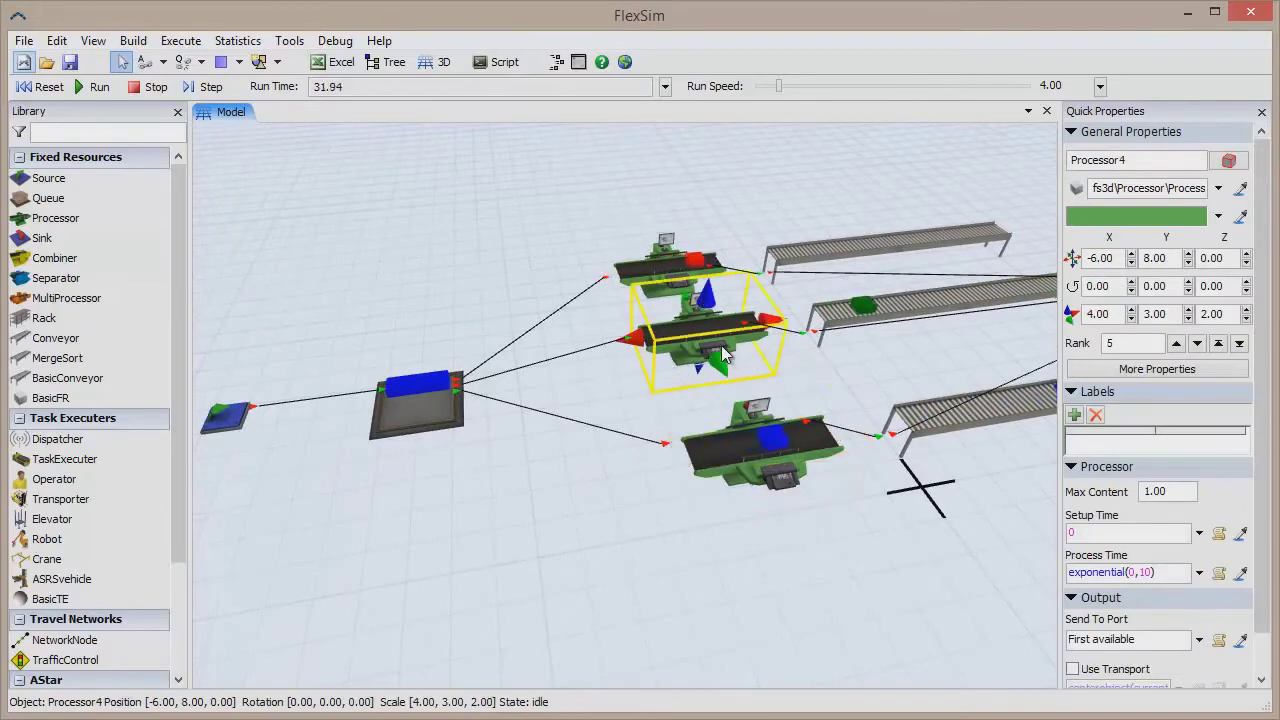
click(577, 495)
scroll(588, 472, down, 4)
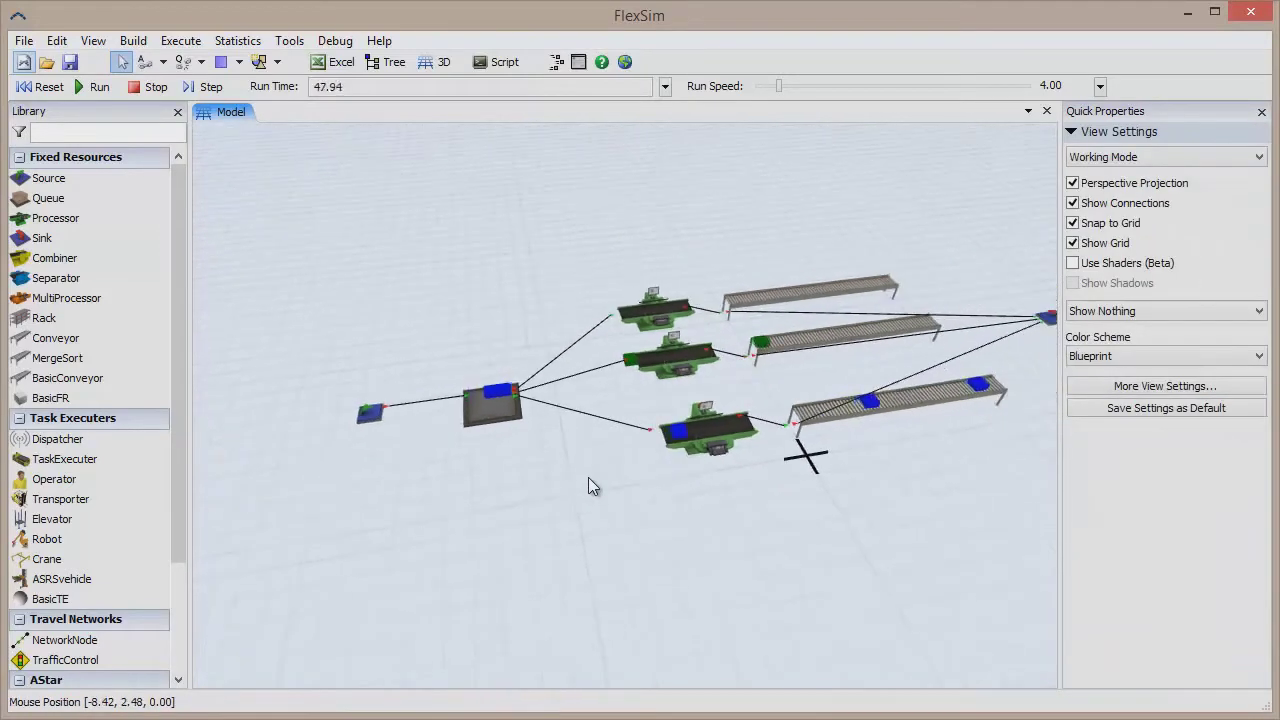
drag(608, 500, 534, 508)
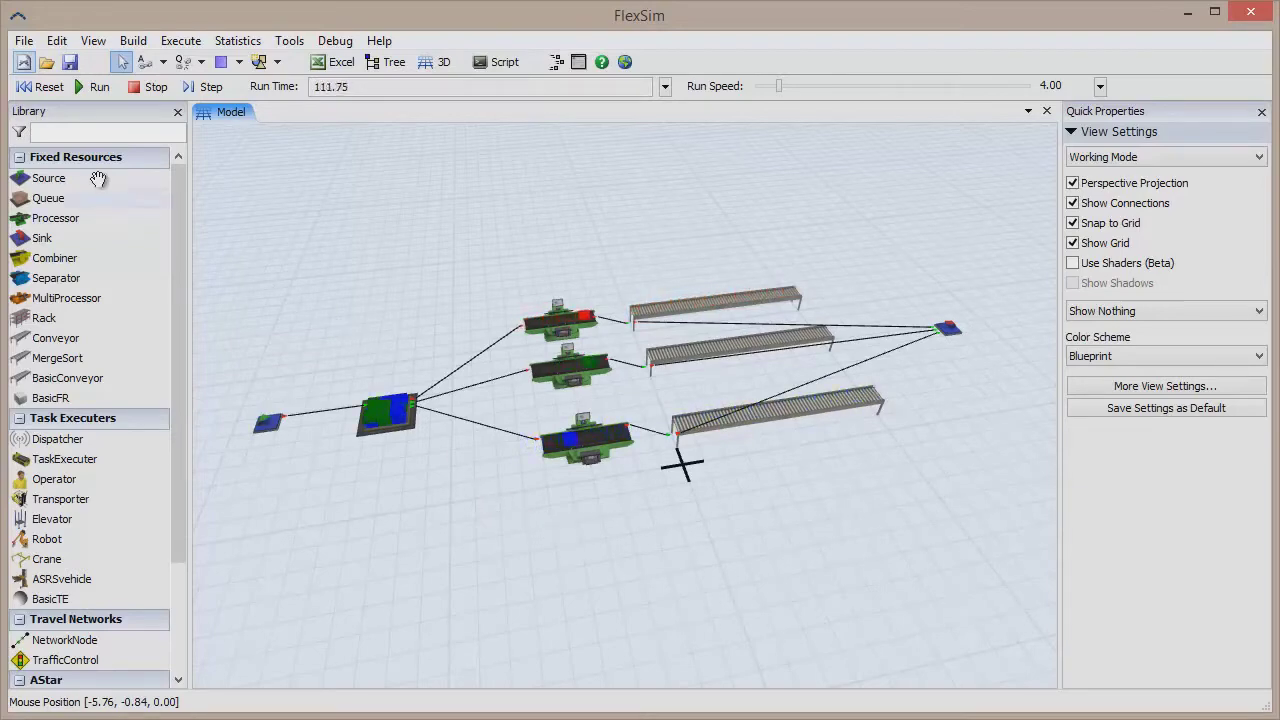
- Start an unsaved new model with default units, place Source1 centrally and open its properties
click(24, 62)
click(679, 472)
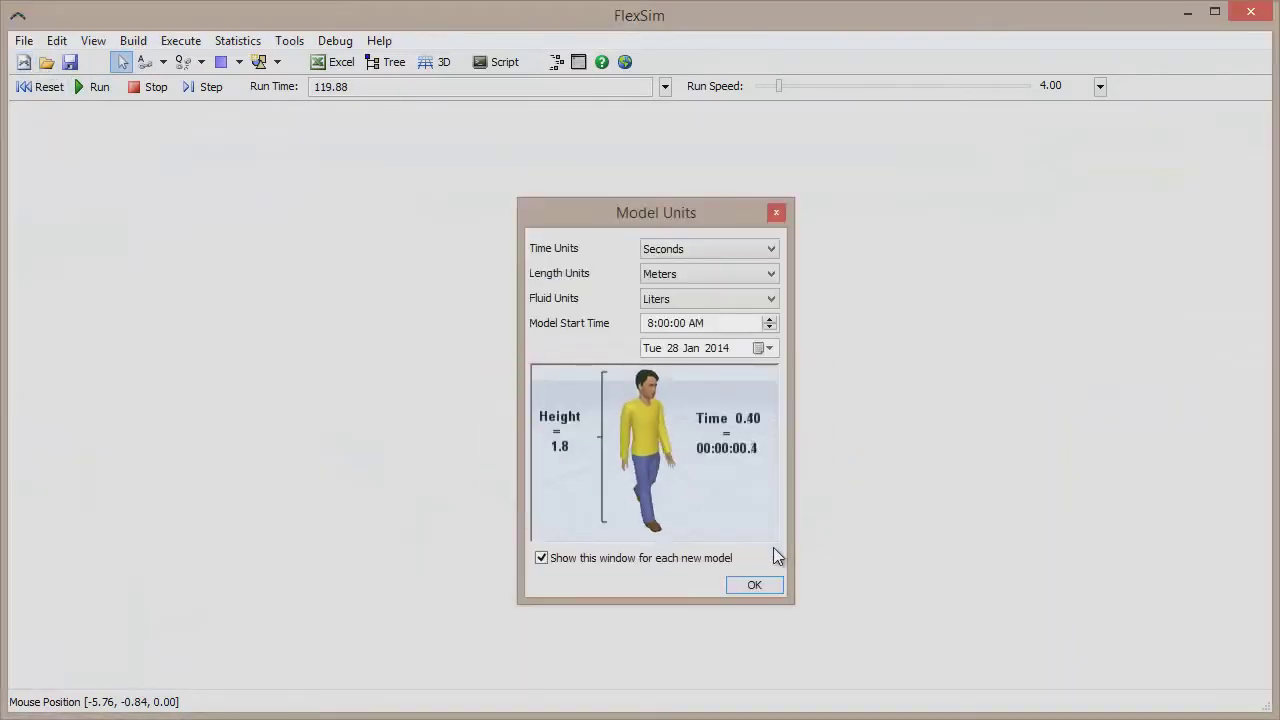
click(754, 585)
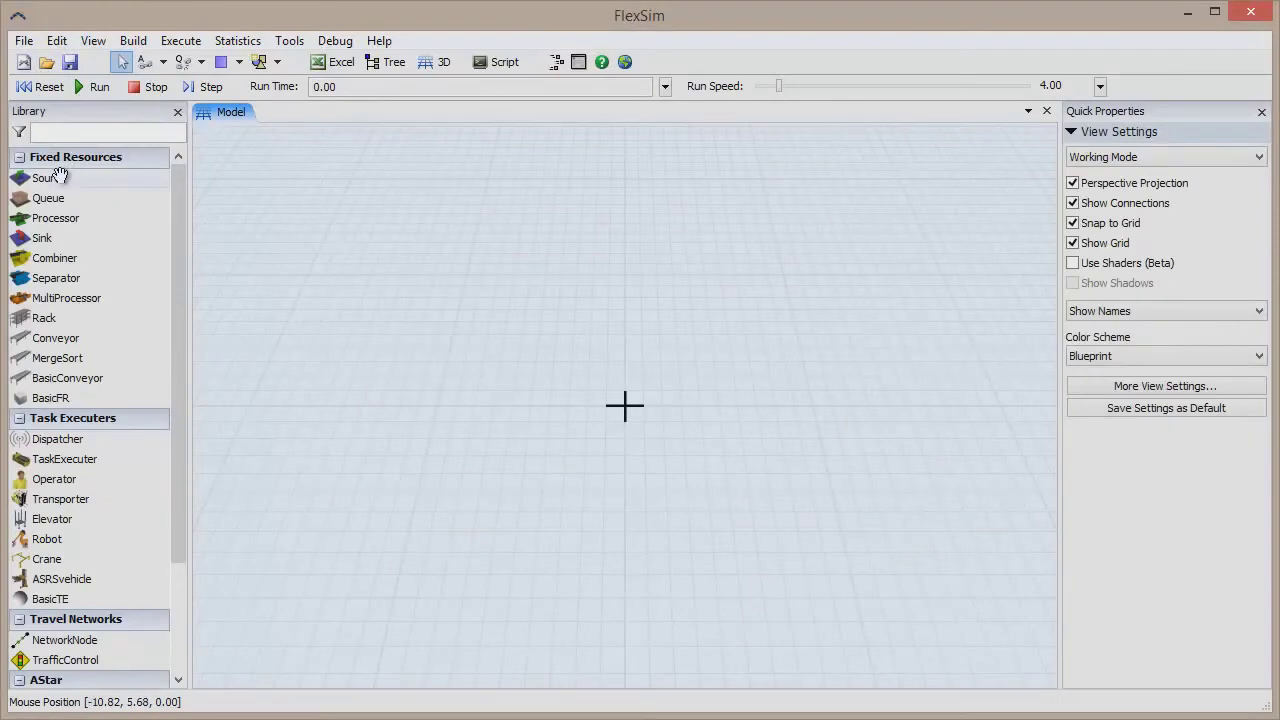
drag(49, 177, 585, 364)
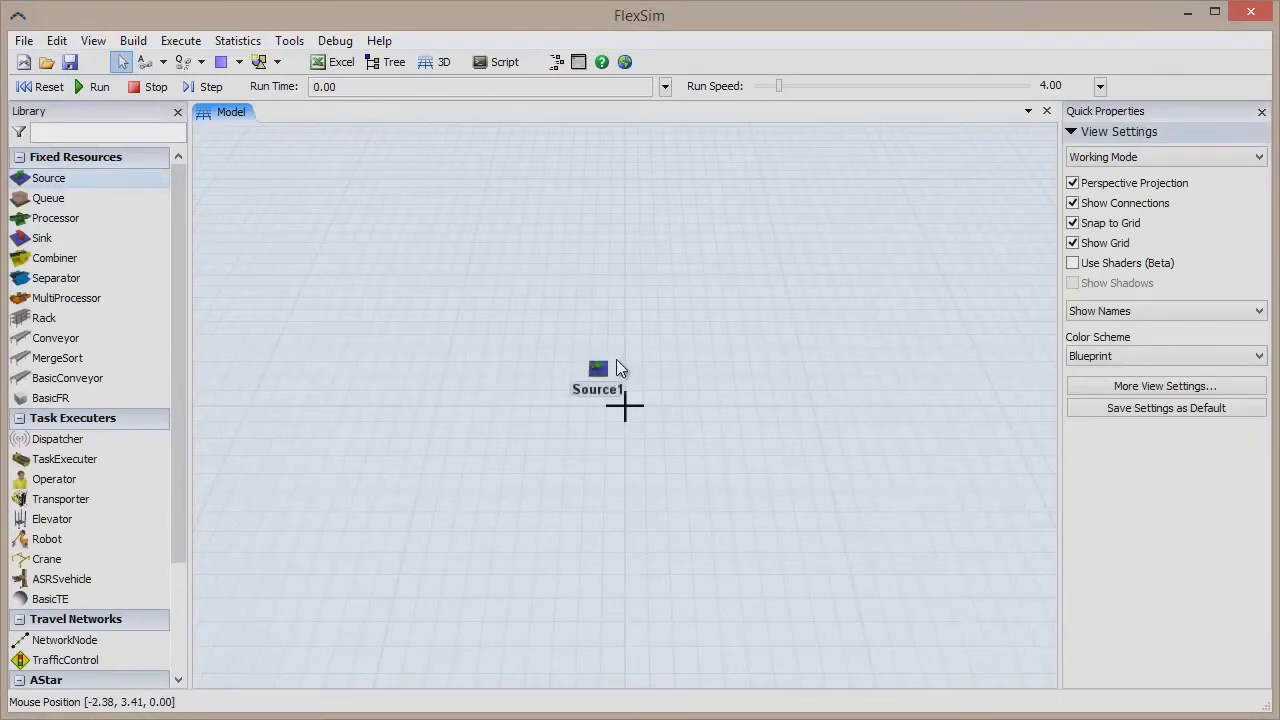
double_click(602, 368)
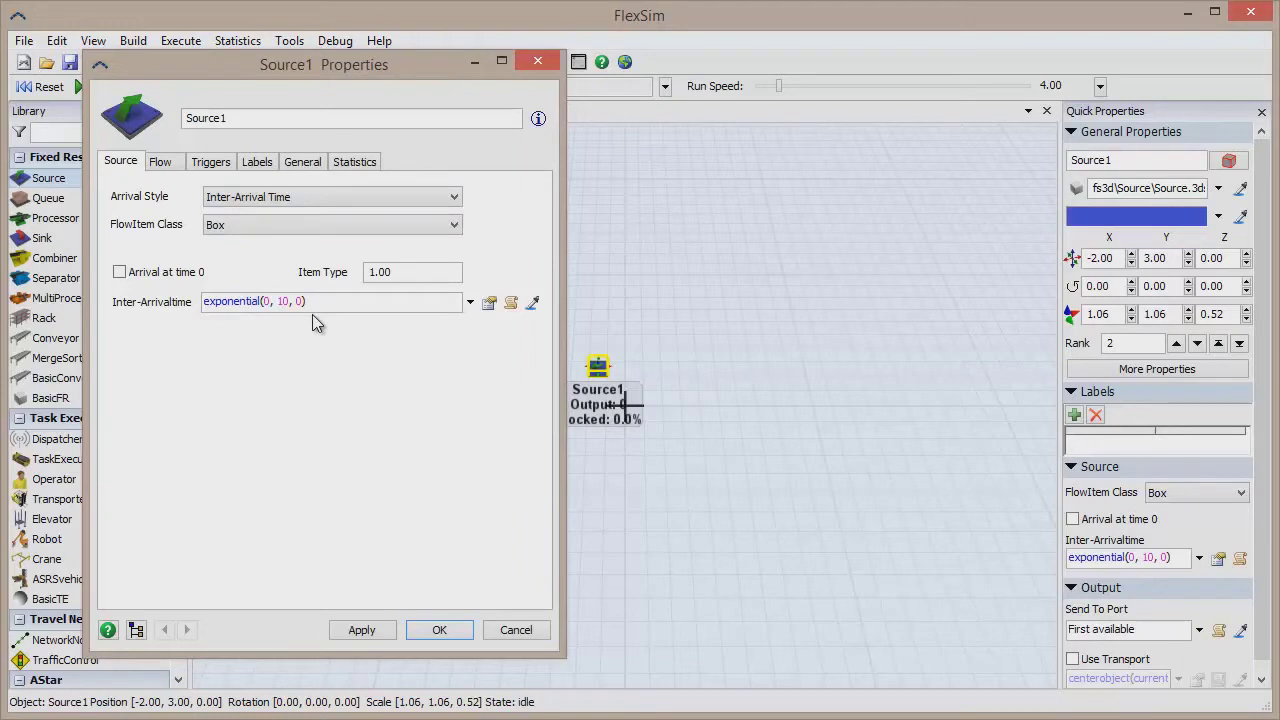
- Use a statistical distribution for inter-arrival time, previewing bernoulli, cempirical, exponential and gamma
click(470, 302)
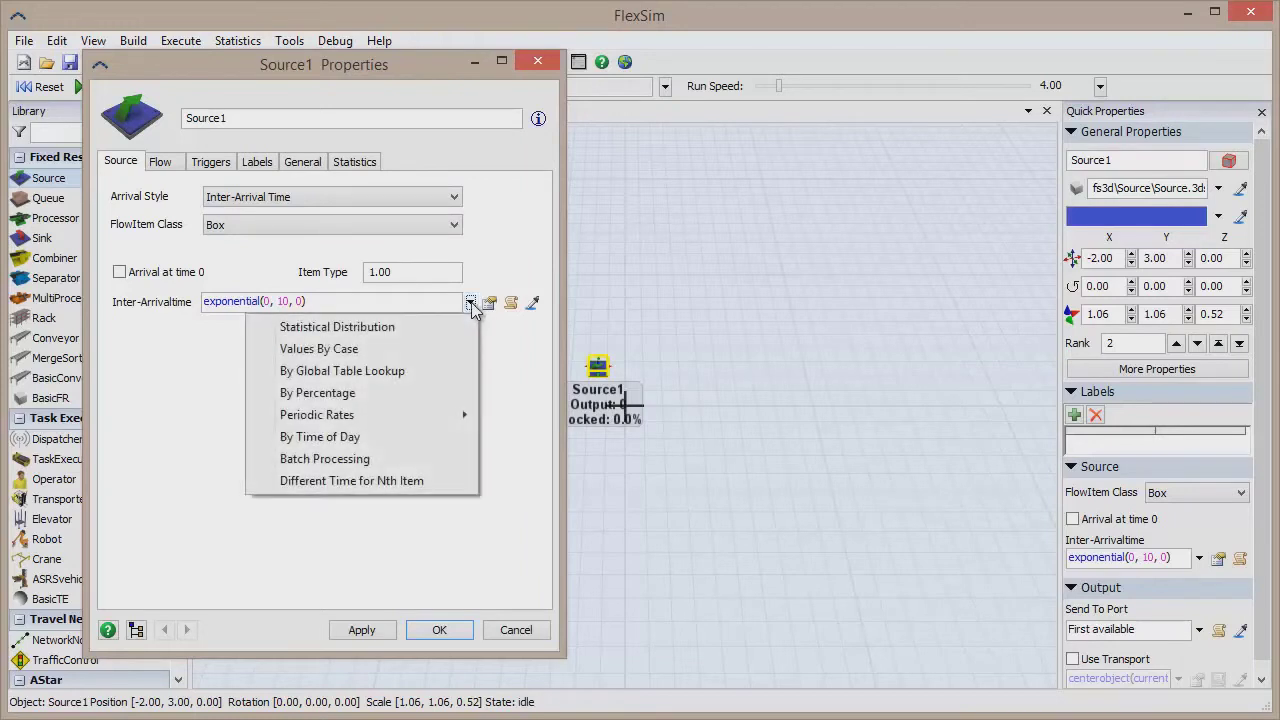
click(399, 327)
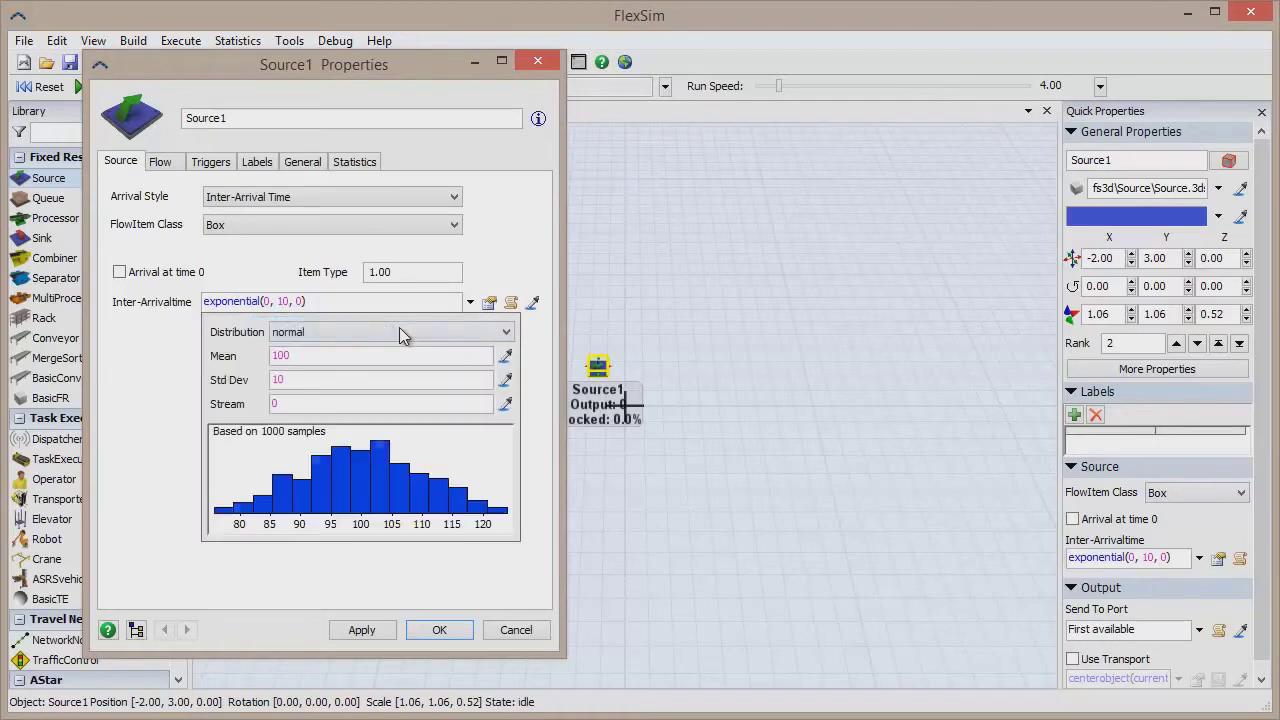
click(399, 330)
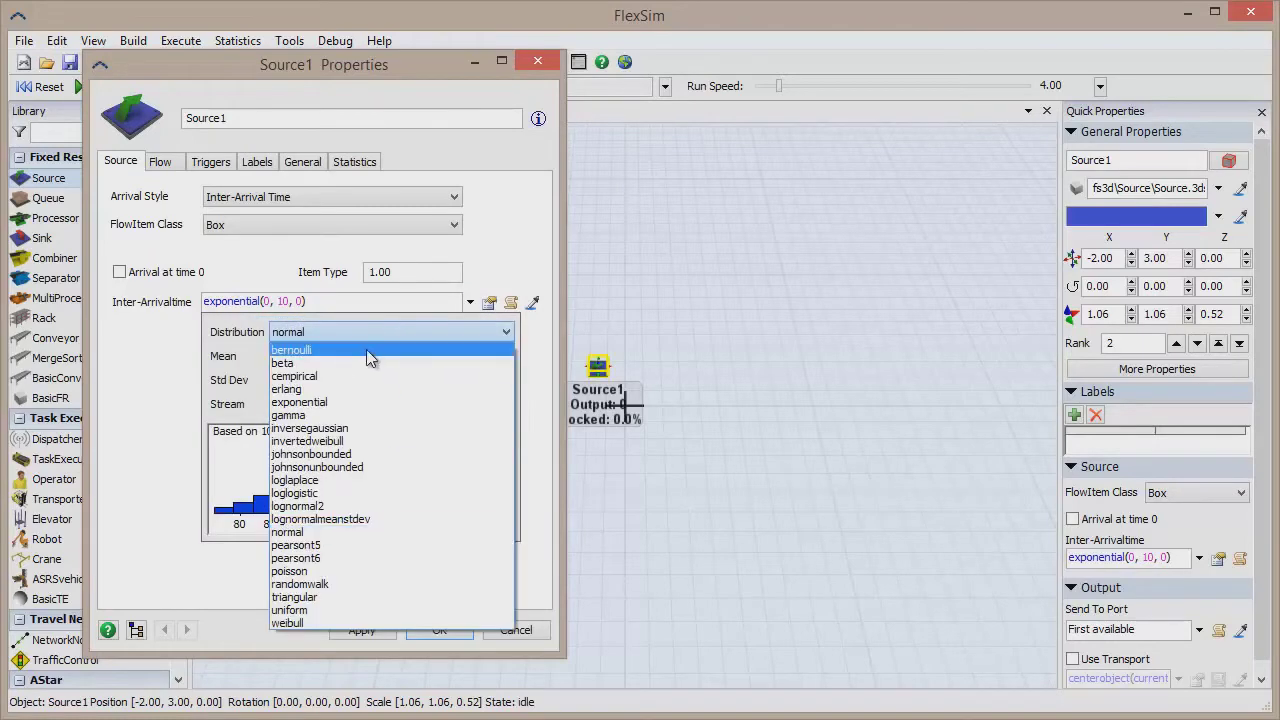
click(363, 354)
click(373, 335)
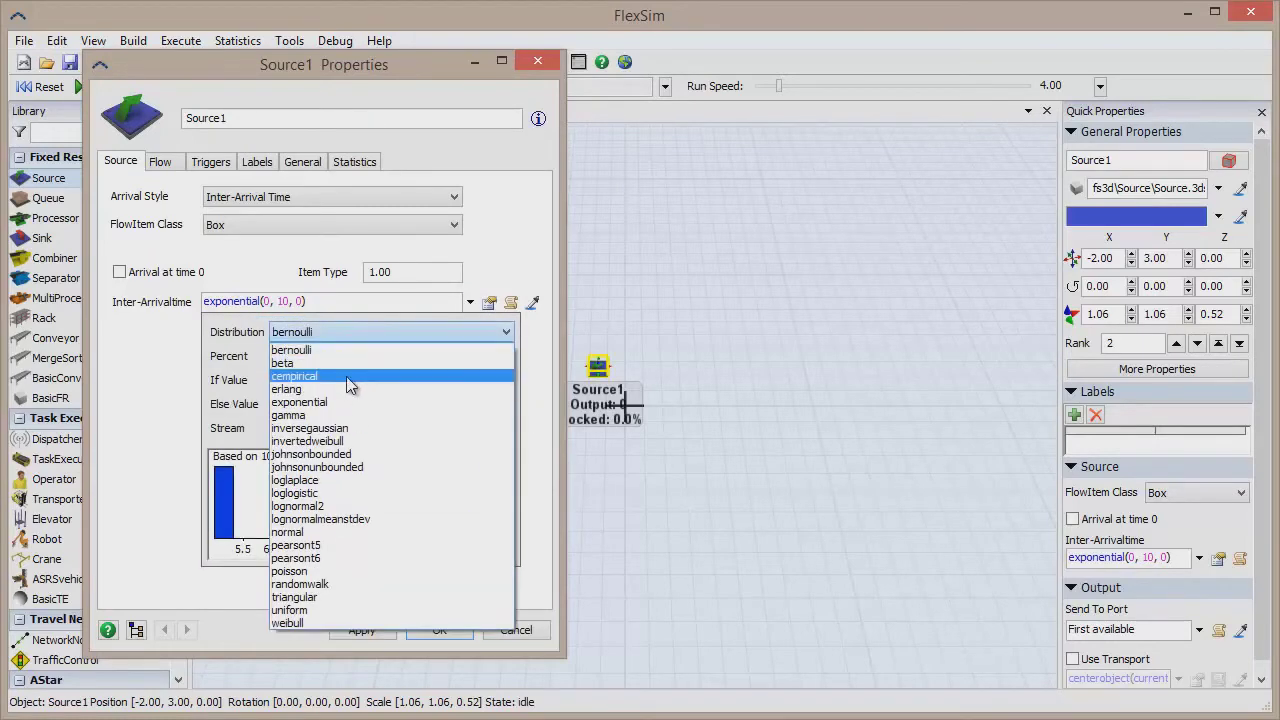
click(365, 353)
click(365, 333)
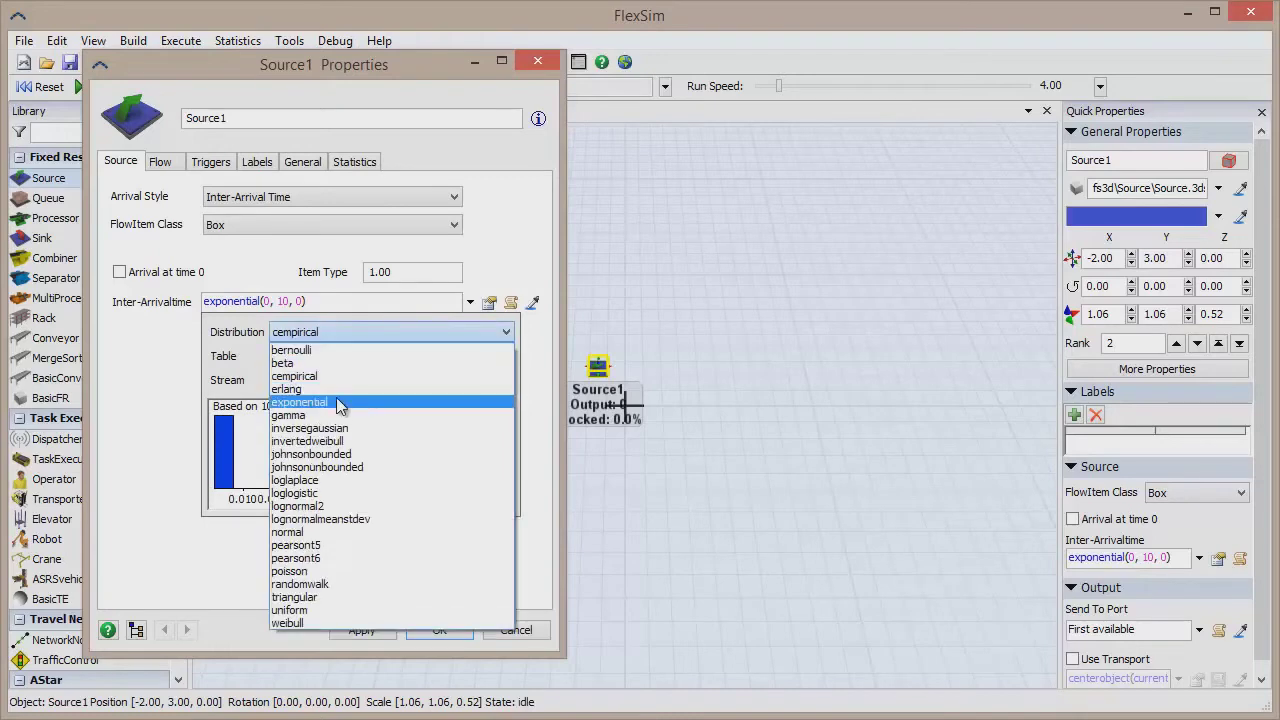
click(336, 397)
click(353, 334)
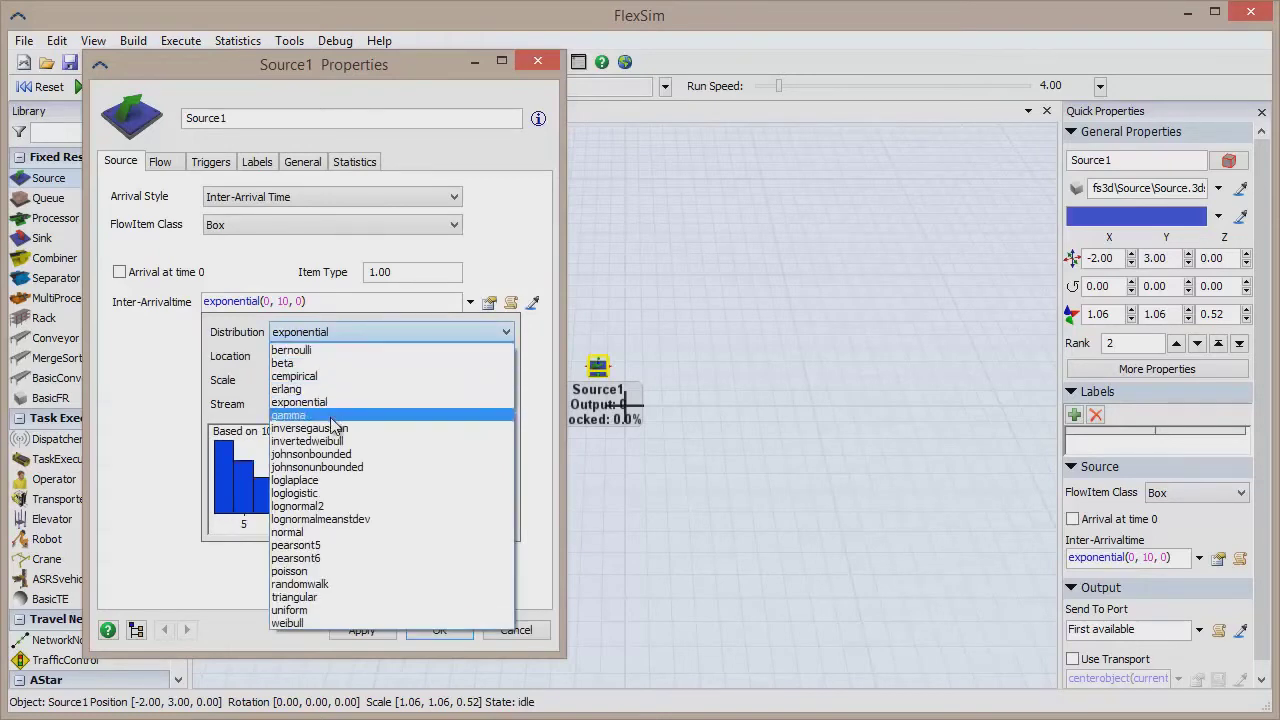
click(336, 425)
click(367, 332)
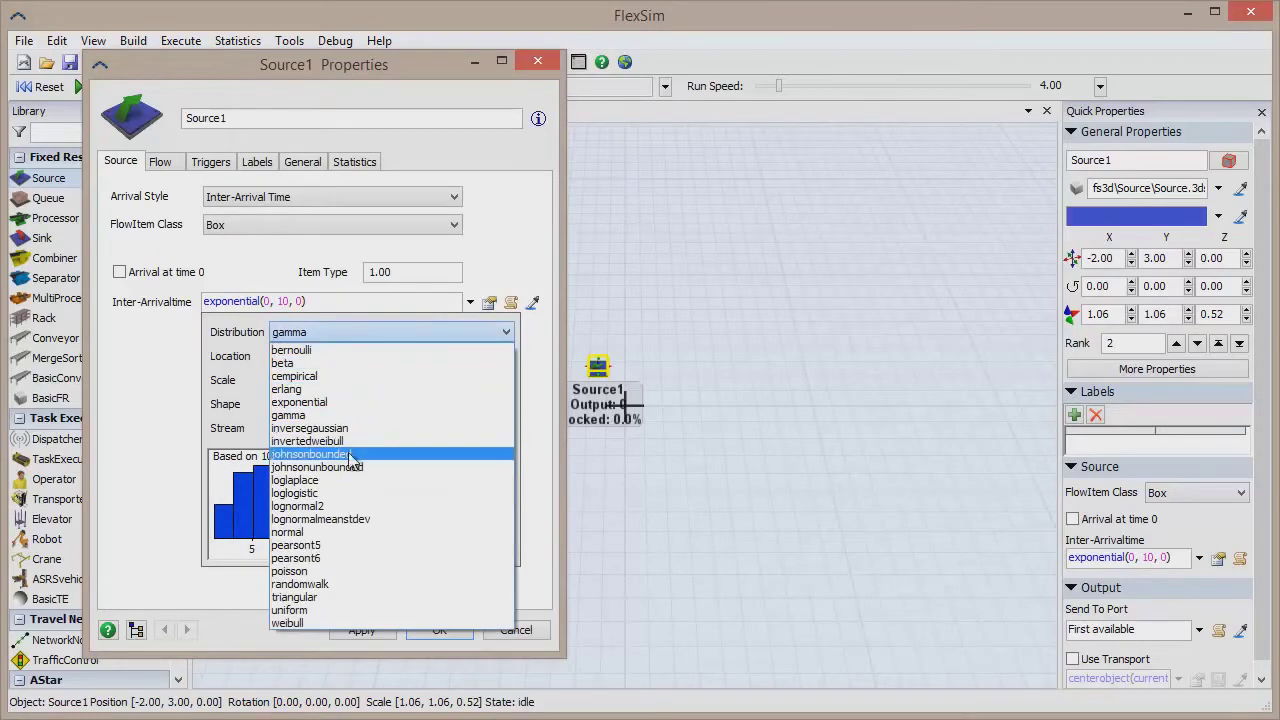
- Choose johnsonbounded with Maximum 80 and Shape 1 set to 4
click(349, 455)
click(302, 382)
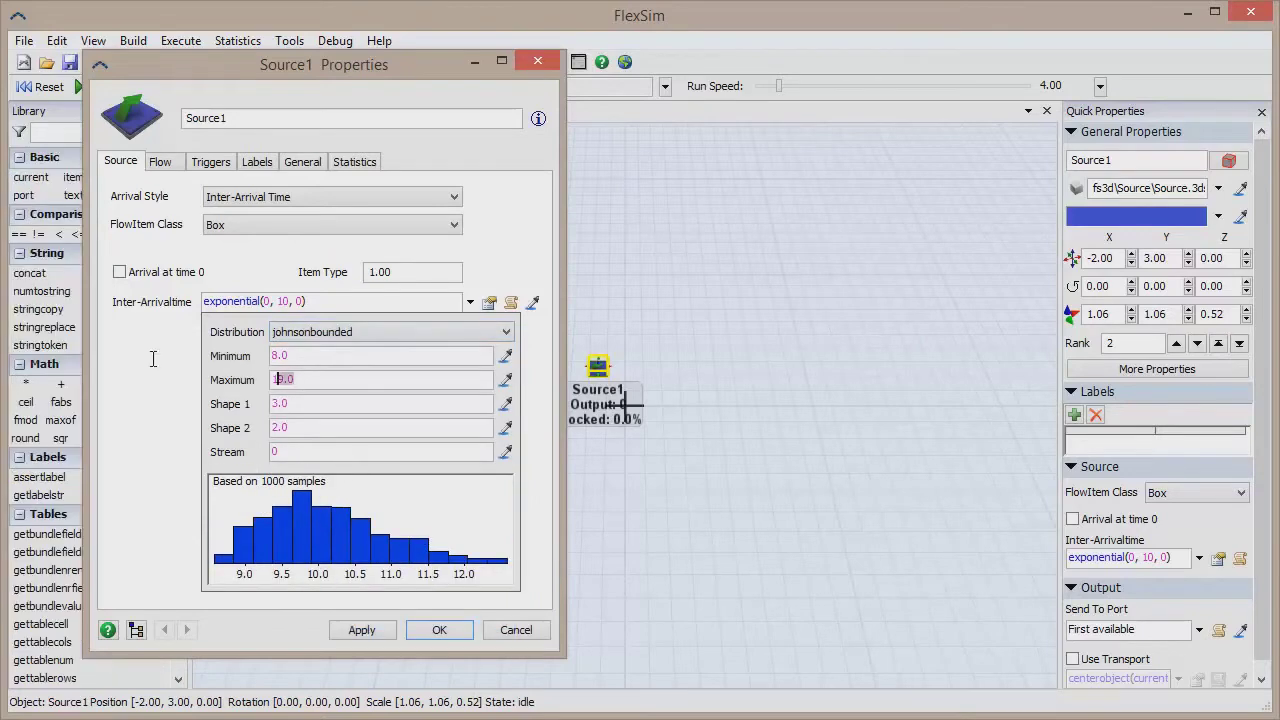
text(80)
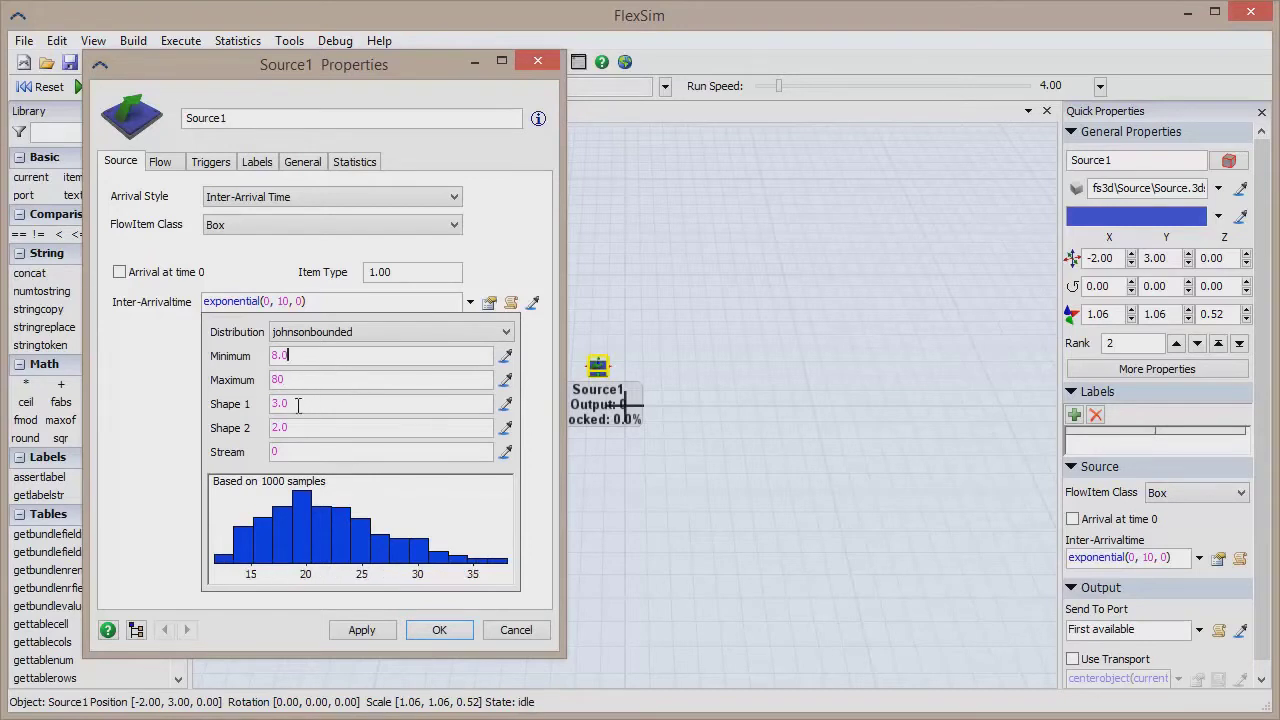
text(4)
key(Tab)
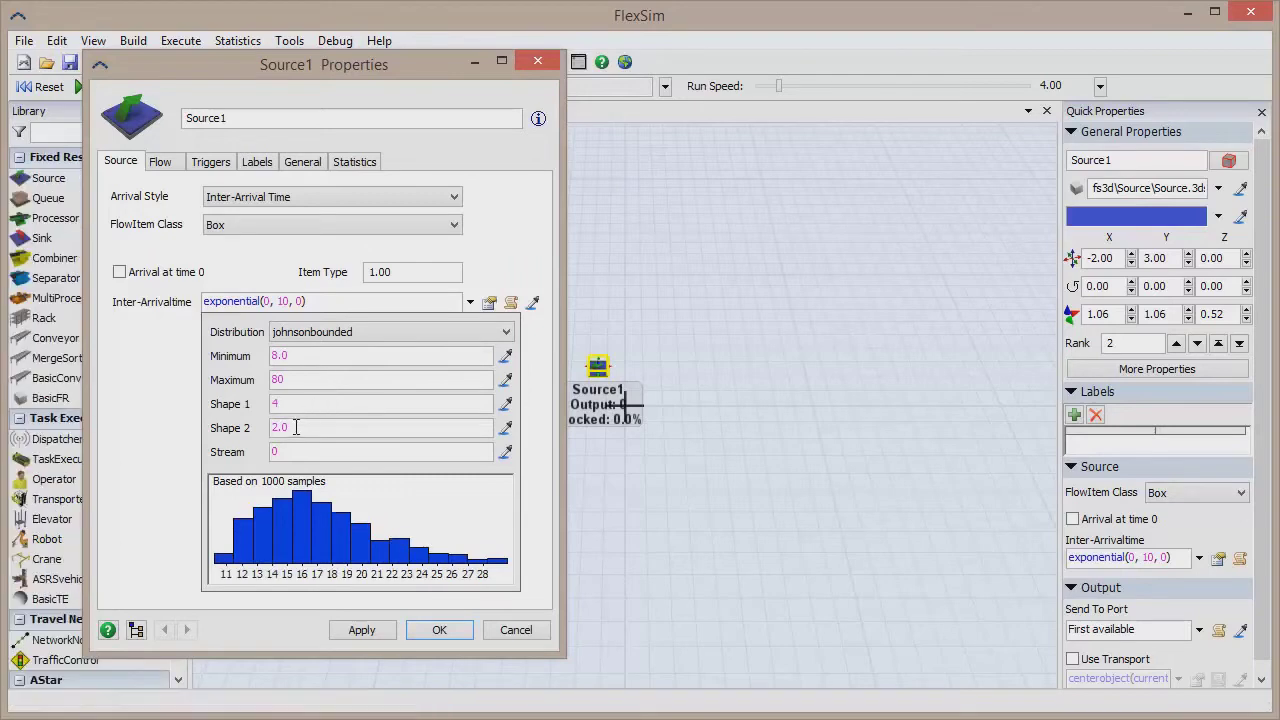
- Commit Shape 2 as 8 so the johnsonbounded histogram resamples, then select the Stream value
text(8)
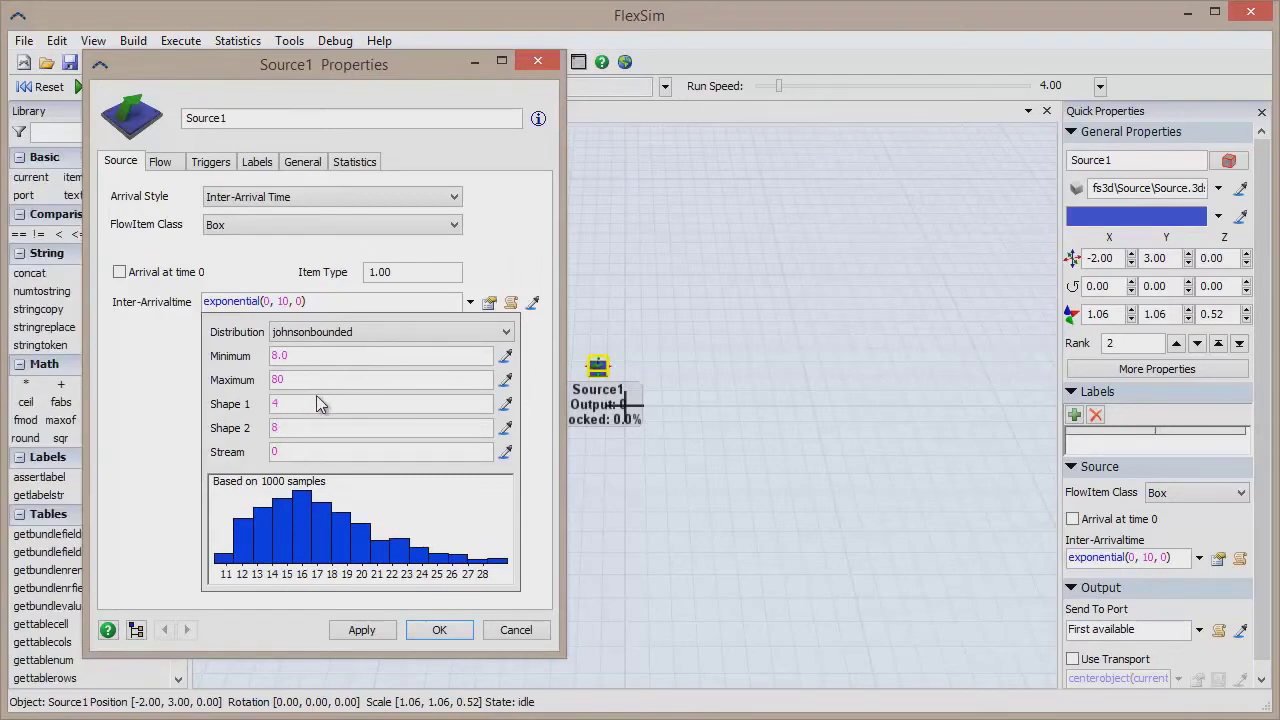
click(338, 380)
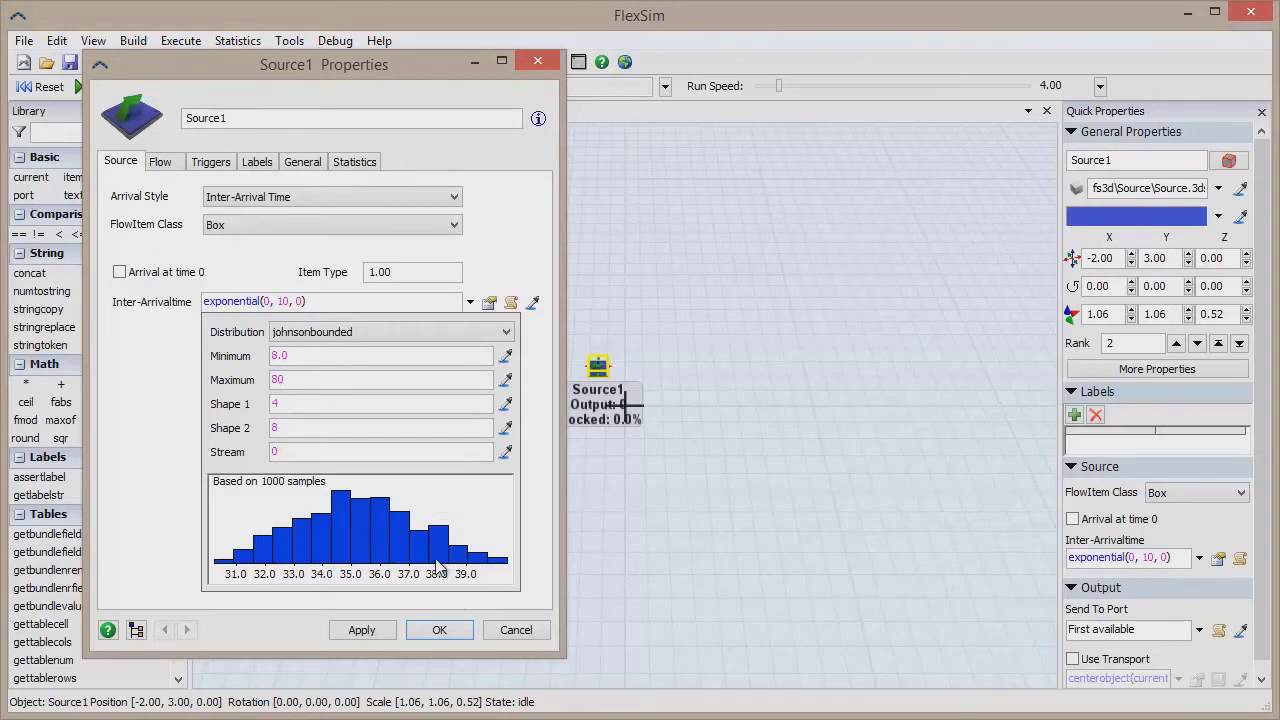
double_click(285, 452)
- Try Stream values 2 and 1, finally setting the random Stream to 3
text(2)
key(Return)
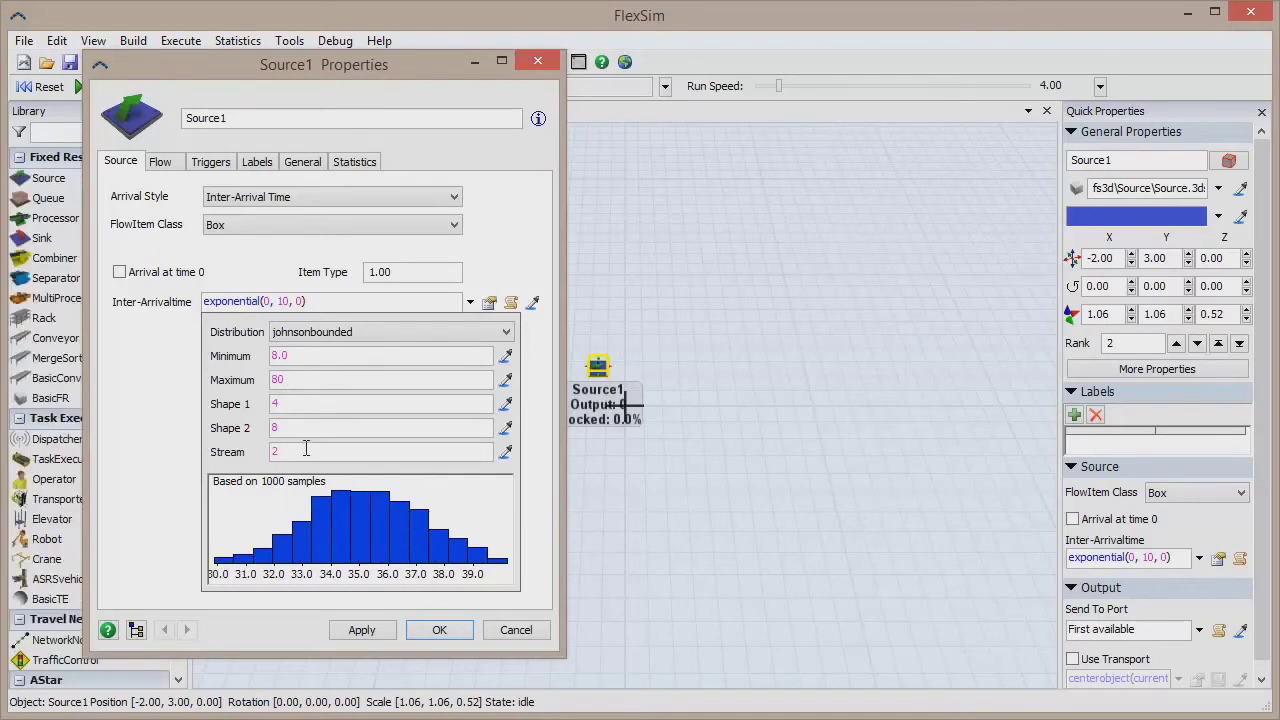
text(1)
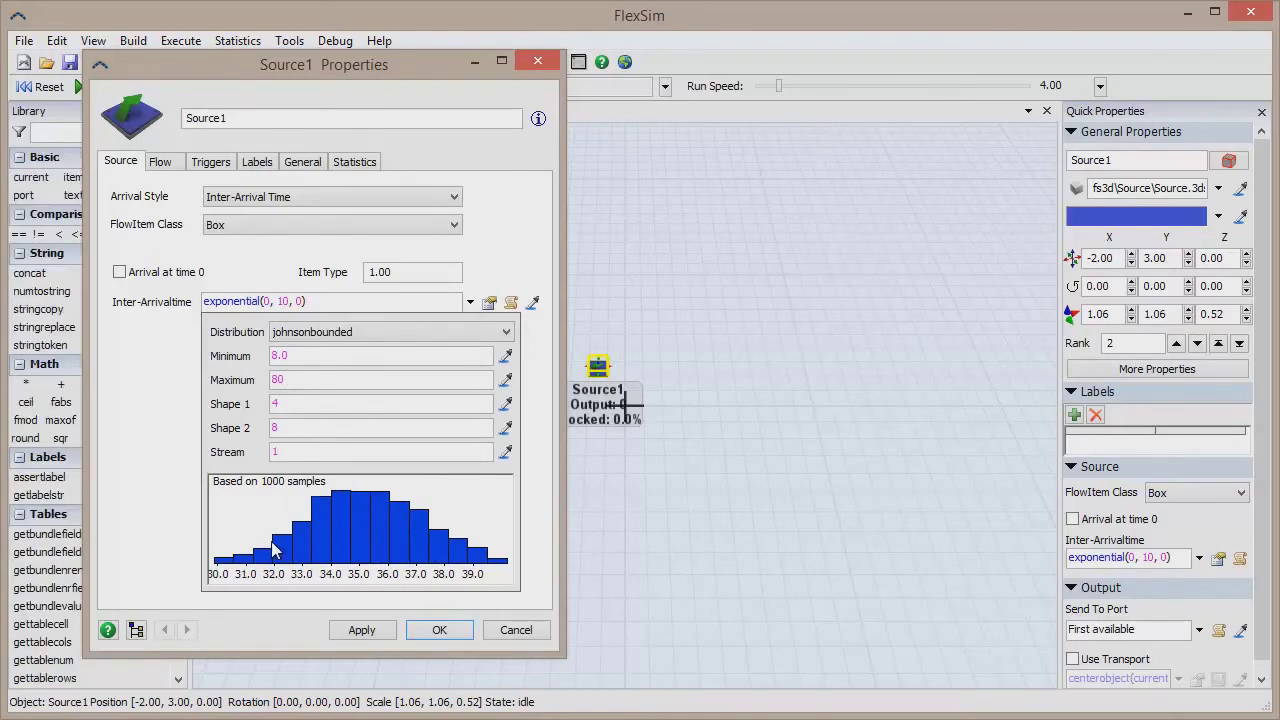
key(Return)
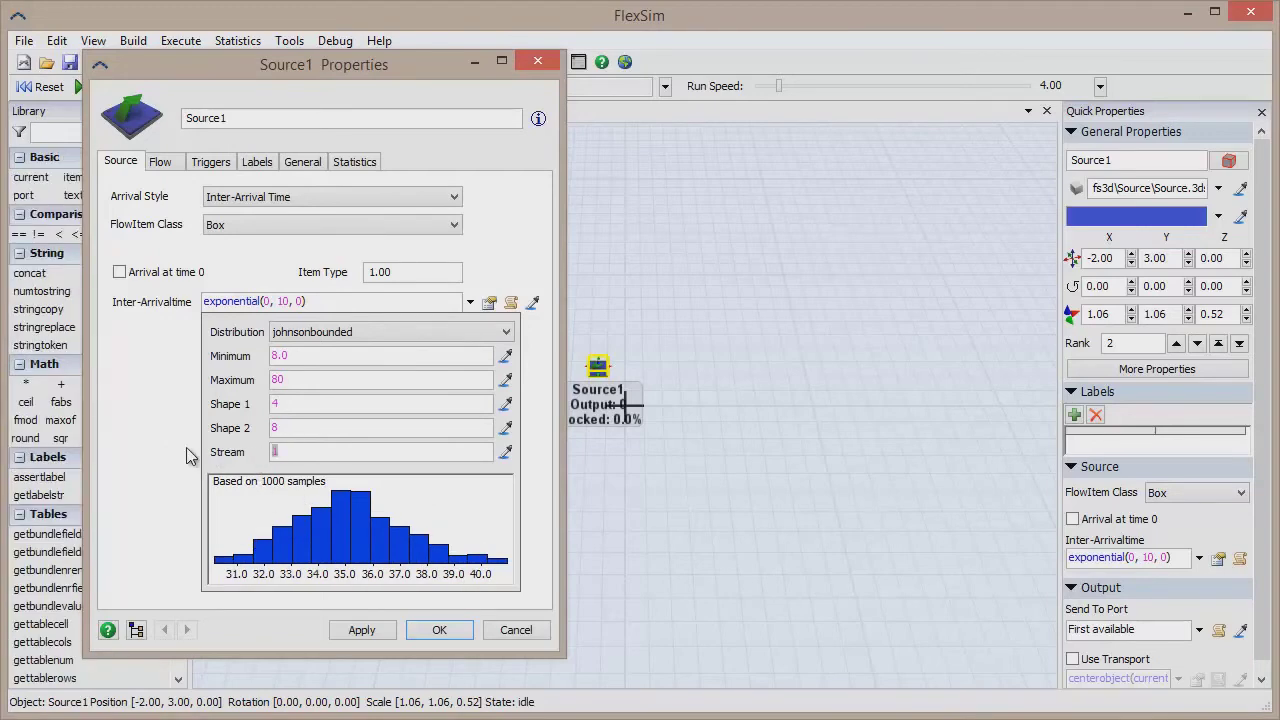
text(3)
key(Return)
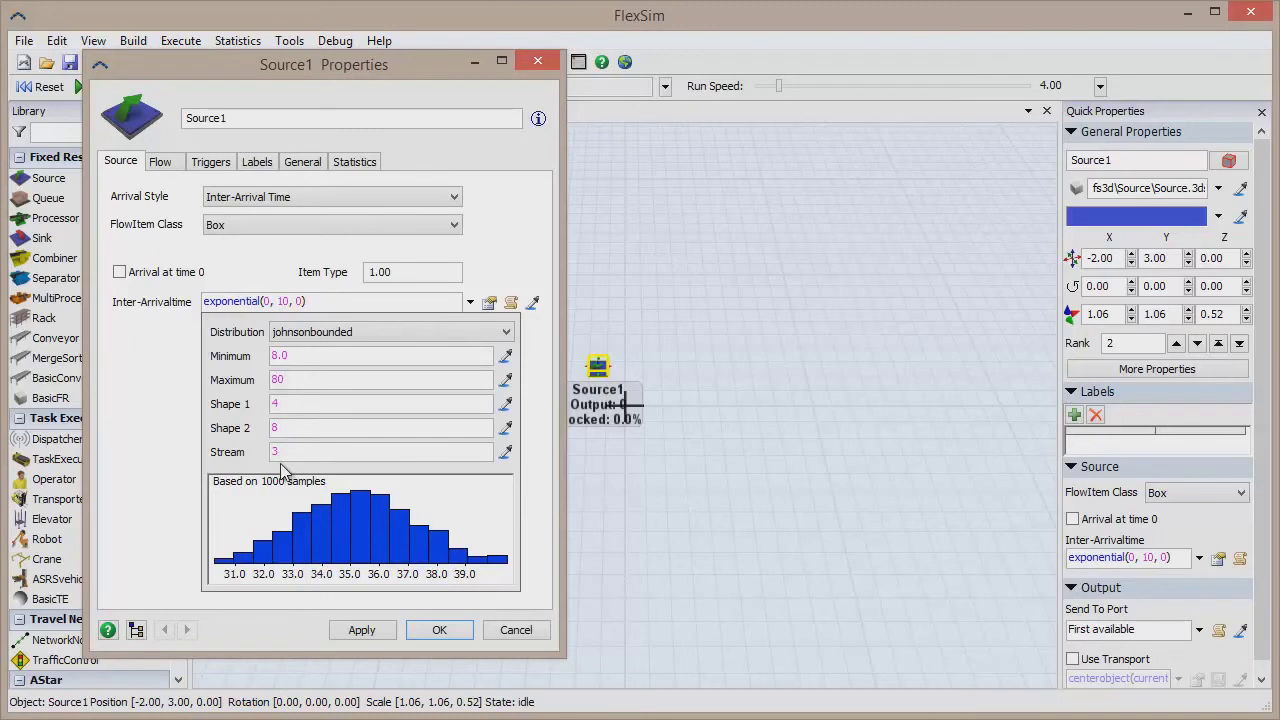
- Close the distribution popup via the Statistics menu, leaving johnsonbounded(8.0, 80, 4, 8, 3) applied
click(228, 44)
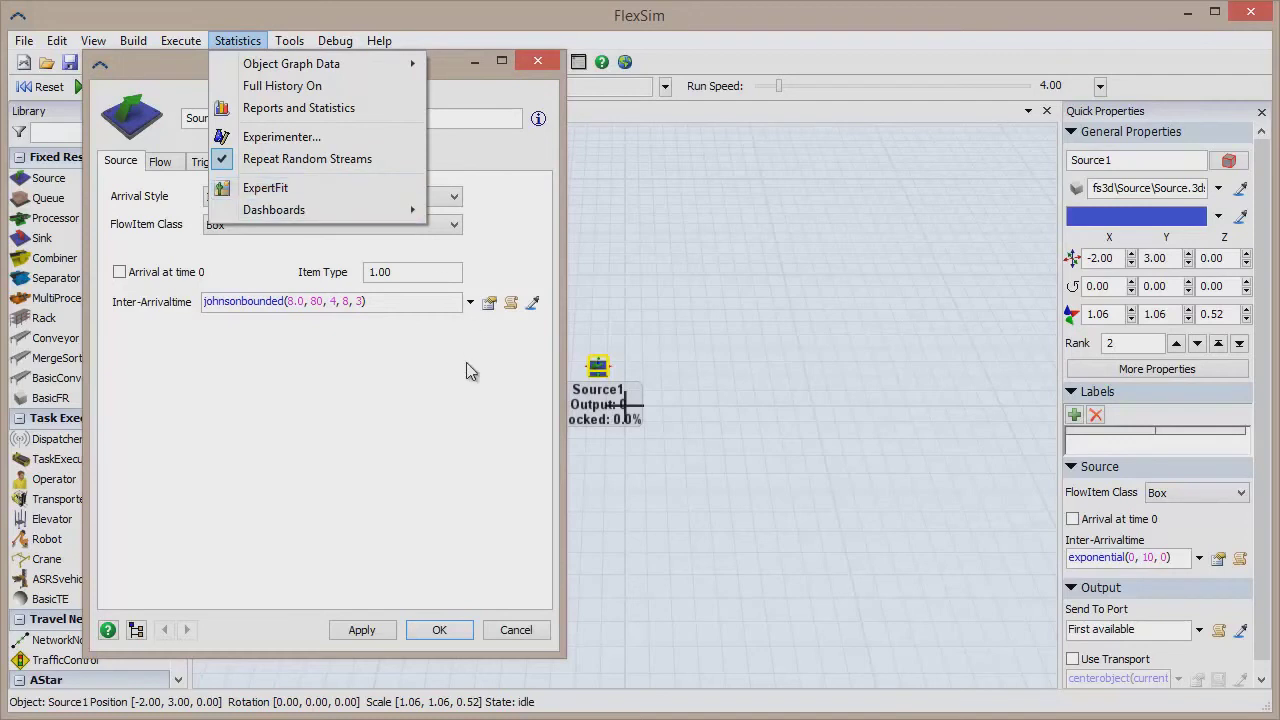
click(449, 397)
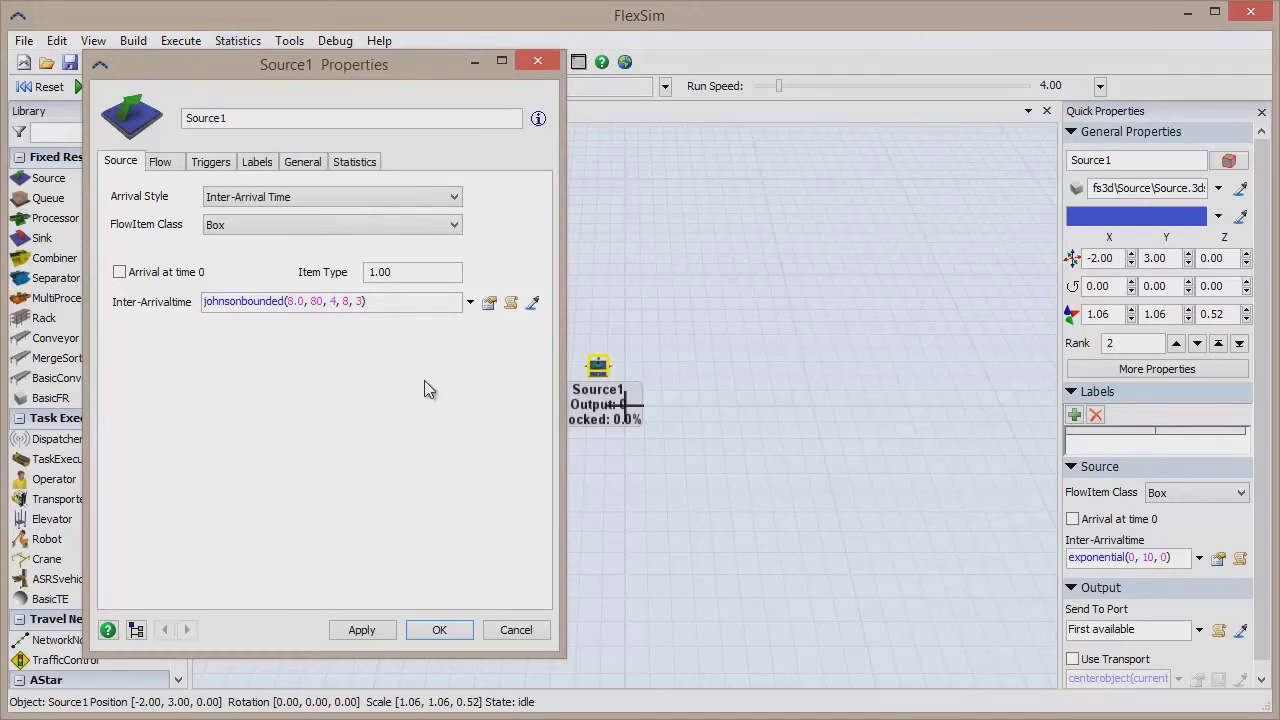
click(470, 306)
- Replace the johnsonbounded expression with a normal(100, 10, 0) inter-arrival time
click(335, 324)
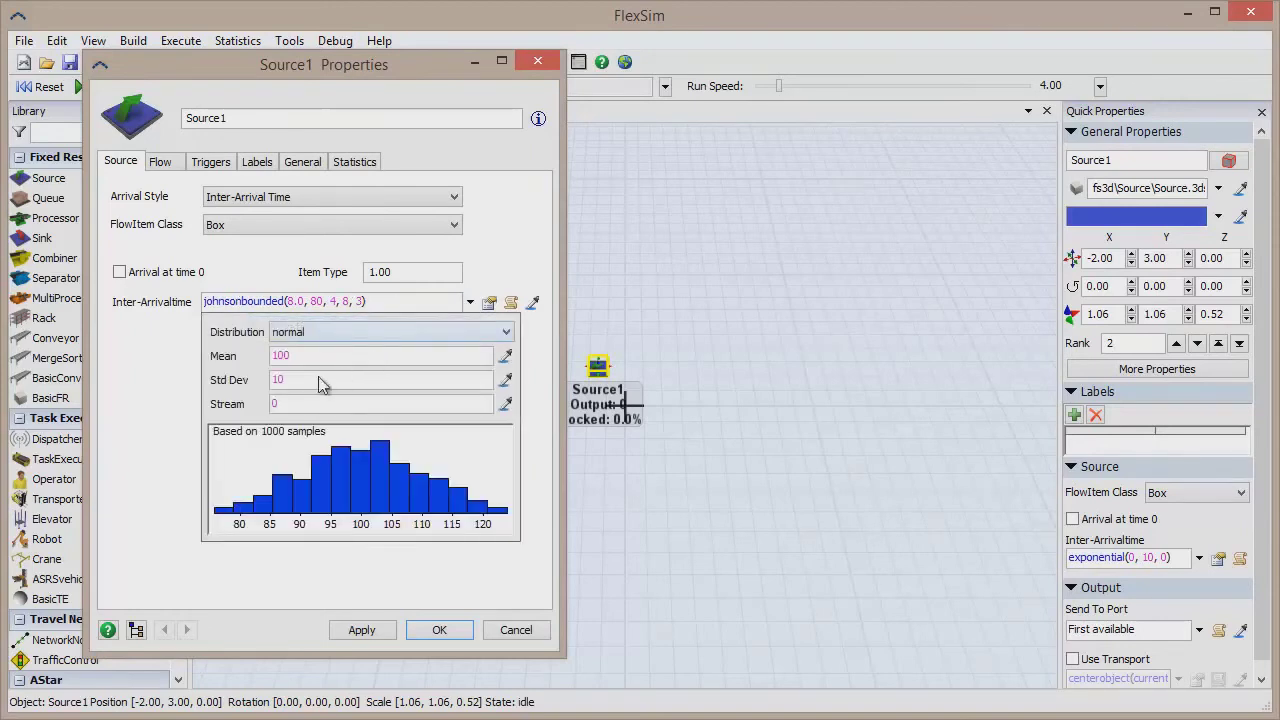
click(490, 594)
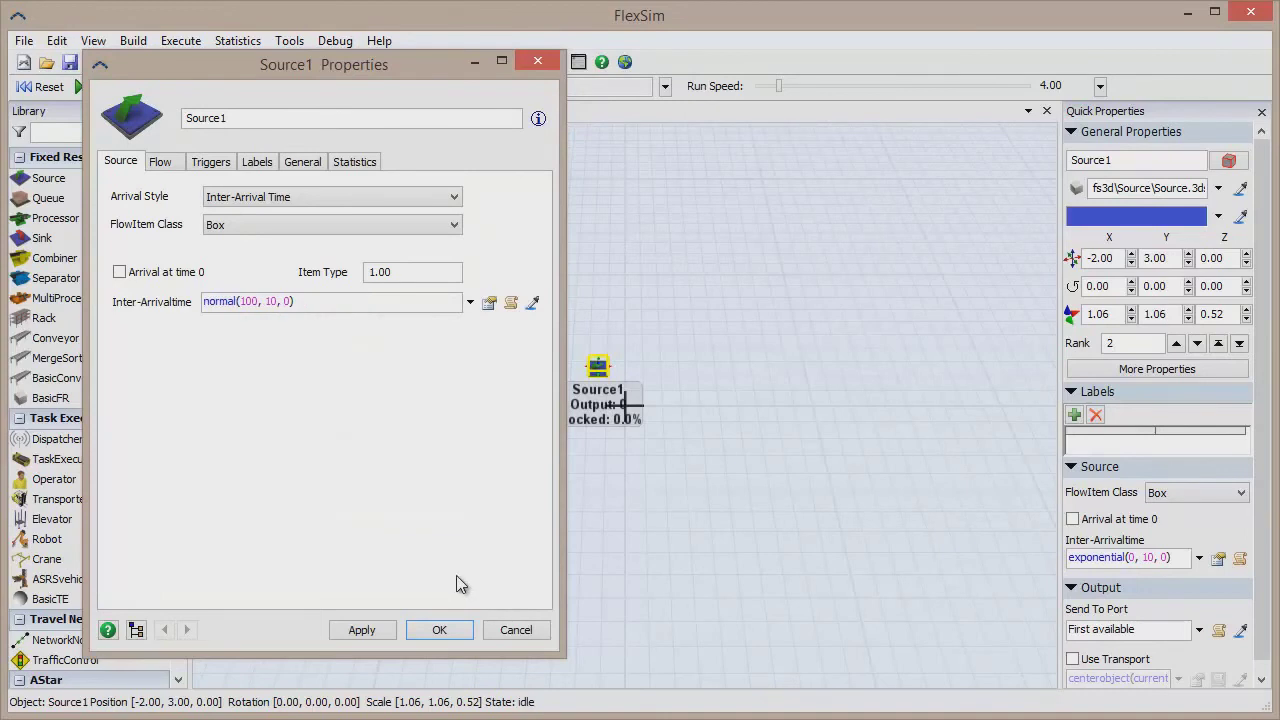